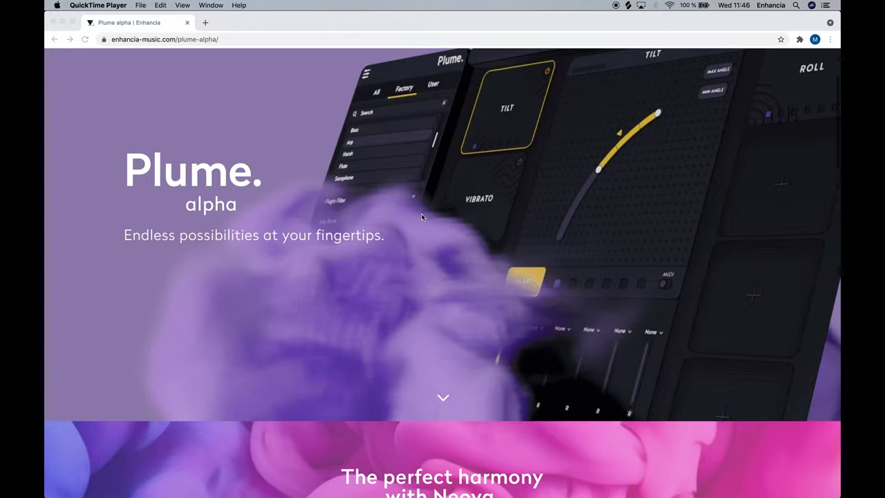
Scroll the Plume alpha page down to Download Instructions and start the Mac installer download.
scroll(421, 217, down, 10)
scroll(422, 218, down, 5)
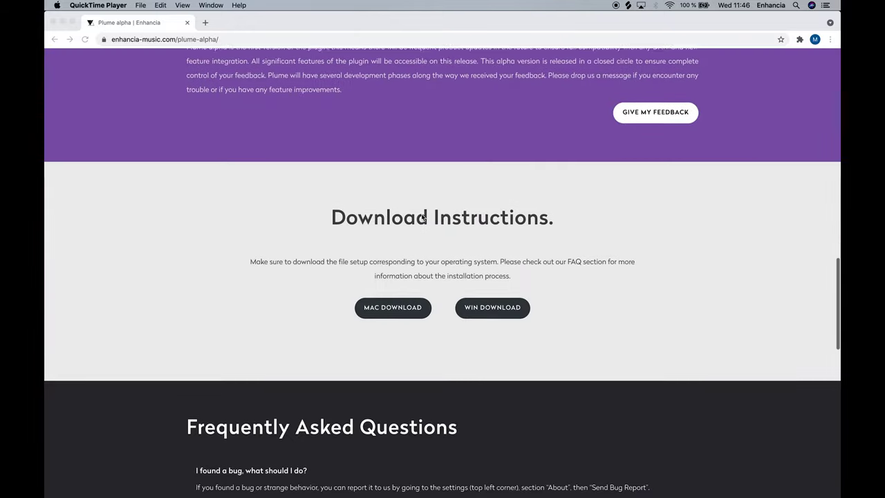
click(401, 310)
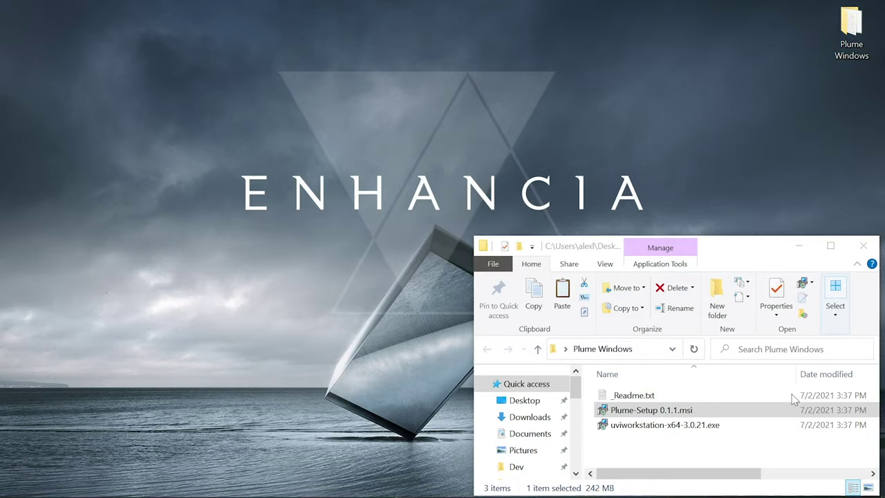
Launch the Plume-Setup 0.1.1.msi installer and accept the licence agreement.
double_click(629, 412)
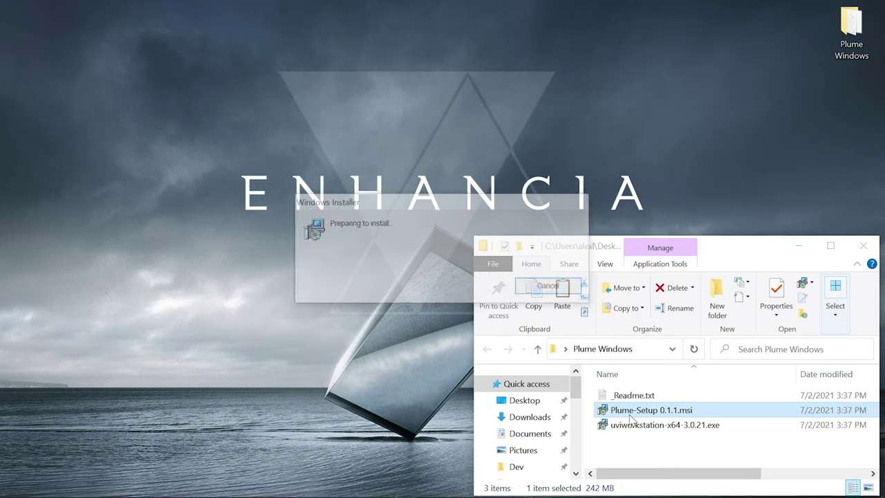
click(519, 371)
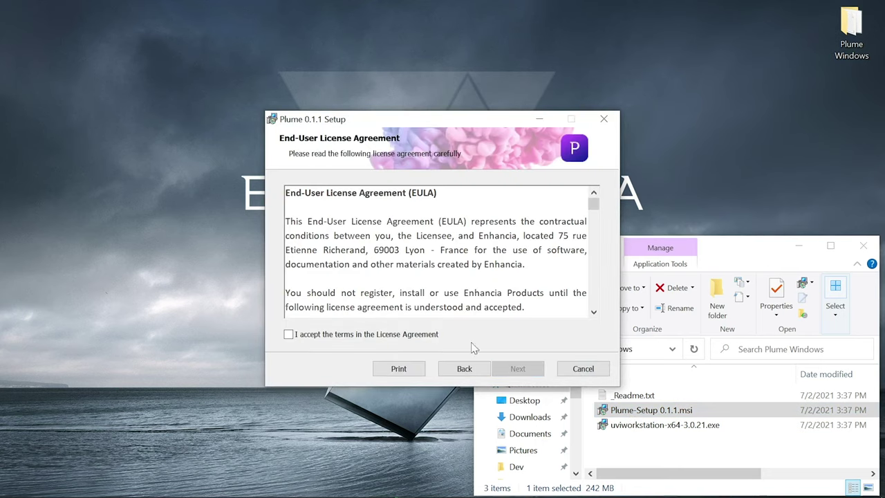
click(417, 338)
click(519, 368)
Keep the default destination folder, then mount the Plume macOS disk image.
drag(382, 229, 285, 229)
click(322, 251)
click(557, 190)
click(581, 367)
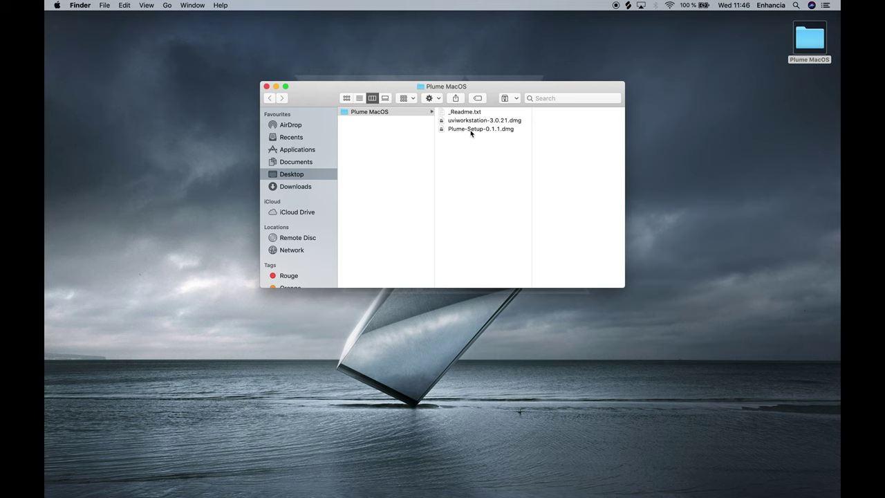
double_click(469, 152)
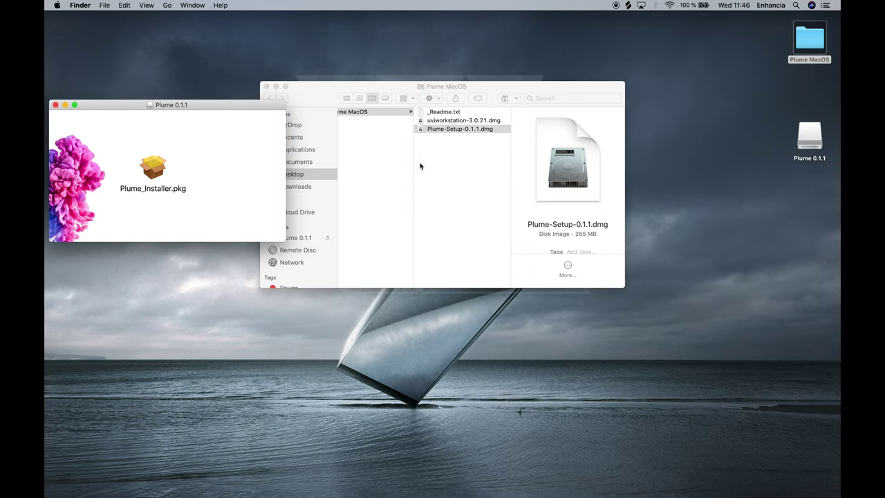
Run Plume_Installer.pkg and agree to the software licence.
double_click(156, 172)
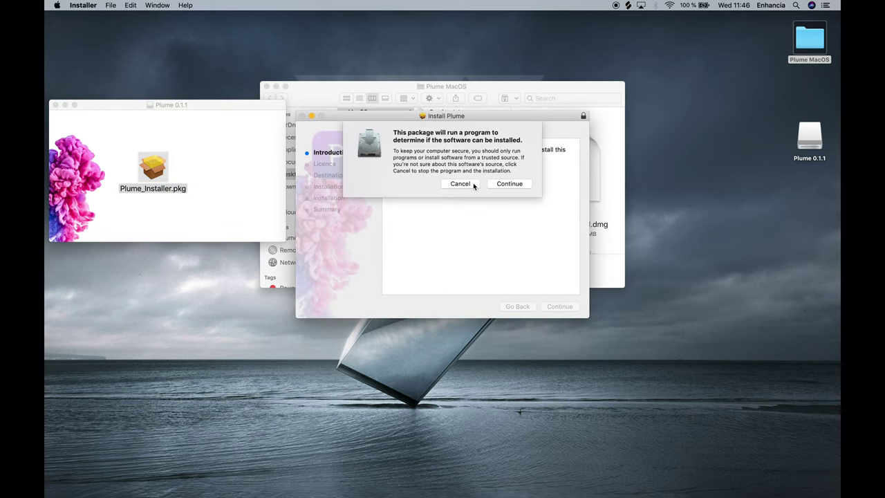
click(504, 183)
click(563, 308)
click(565, 309)
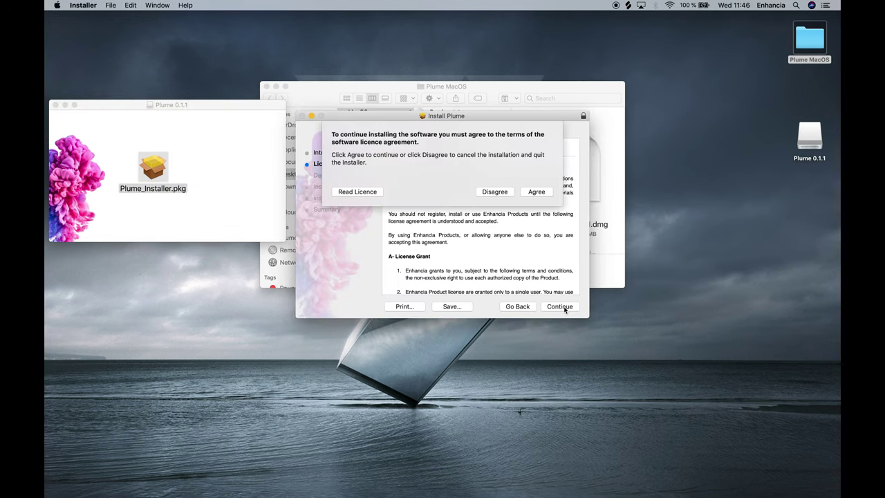
click(537, 192)
Start the standard installation and authorise it with the account password.
click(560, 308)
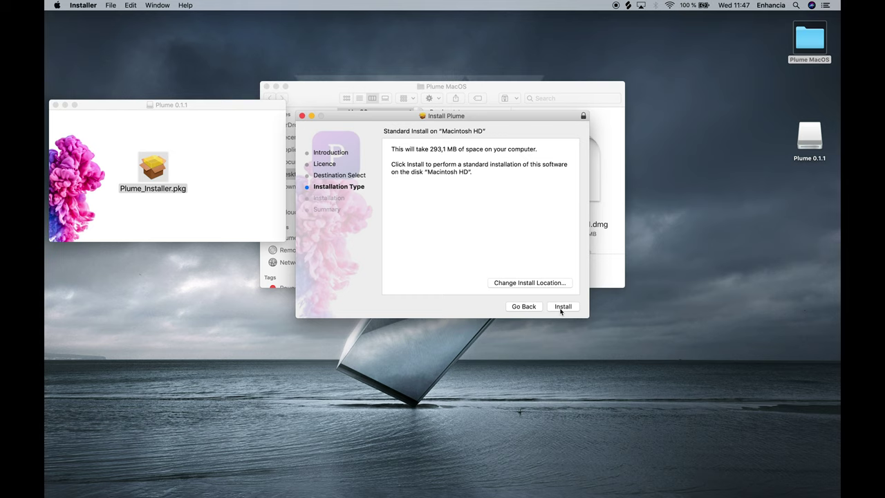
click(561, 309)
click(464, 170)
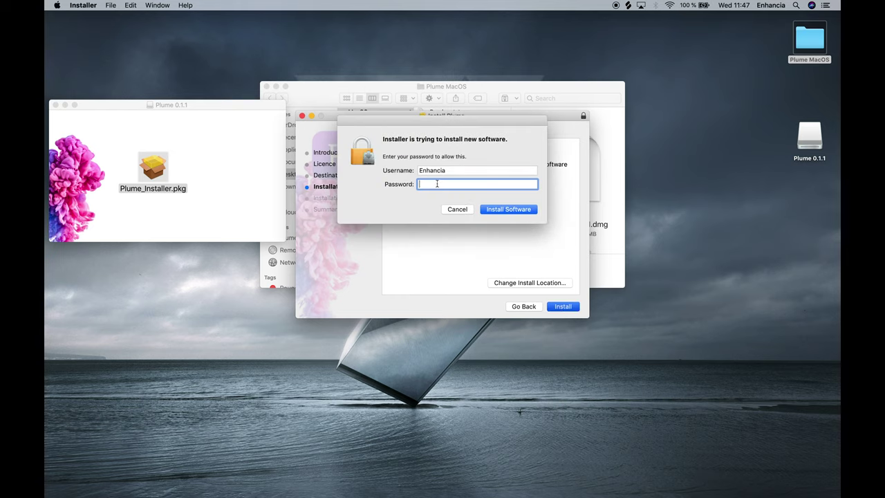
key(Return)
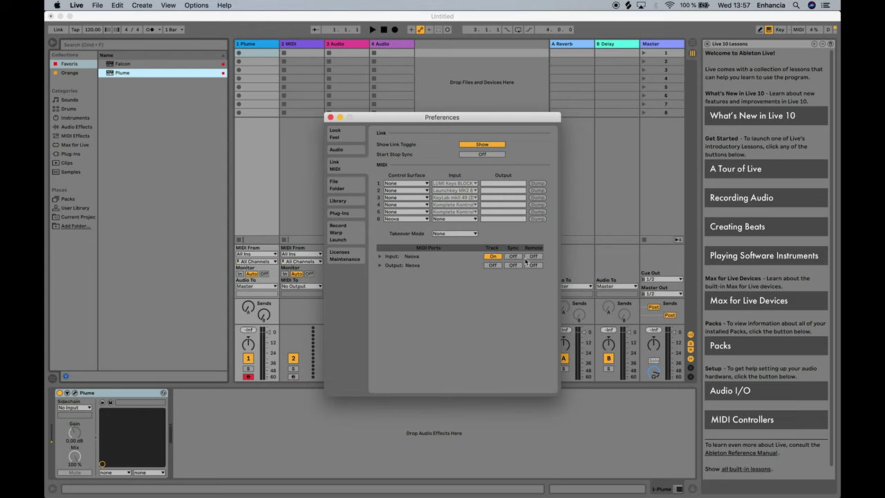
Close Live's preferences and launch the Neova Dashboard through a Spotlight search for 'neovi'.
click(331, 118)
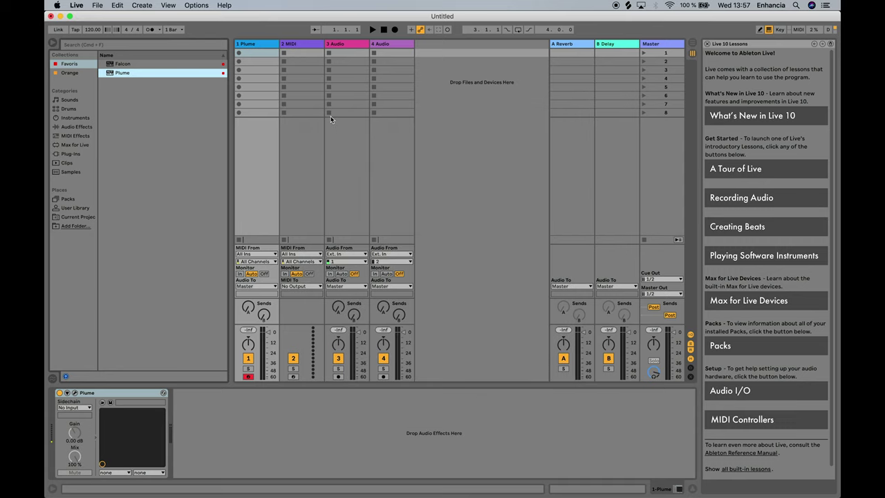
key(super+space)
text(neovi)
key(Return)
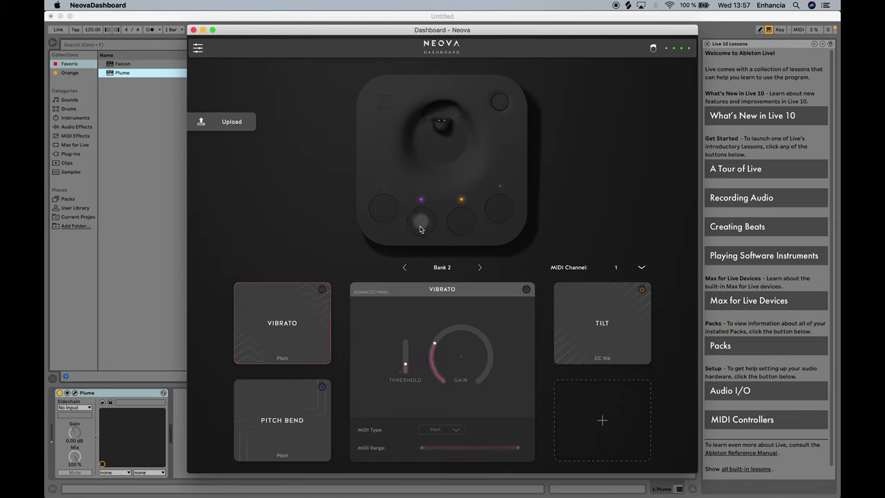
Upload the Bank 2 Vibrato, Pitch Bend and Tilt settings to the ring, then close the Dashboard.
click(238, 125)
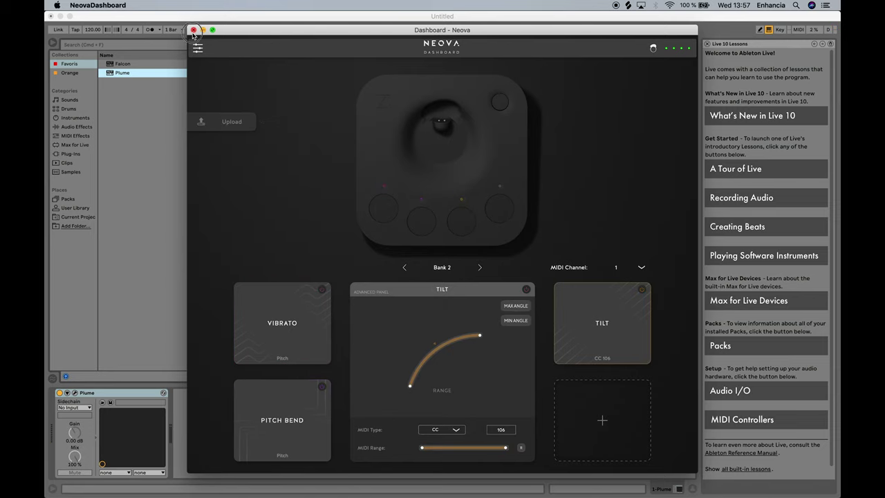
click(194, 31)
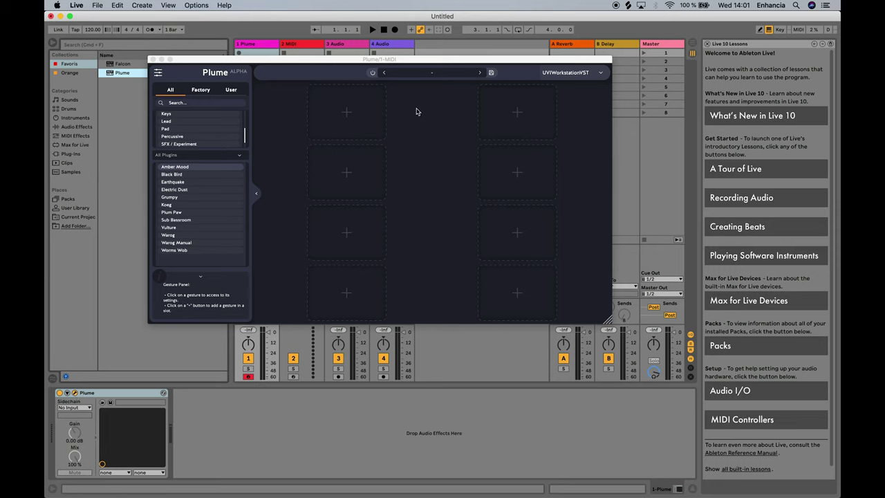
Add a Vibrato gesture to the first empty slot.
click(355, 122)
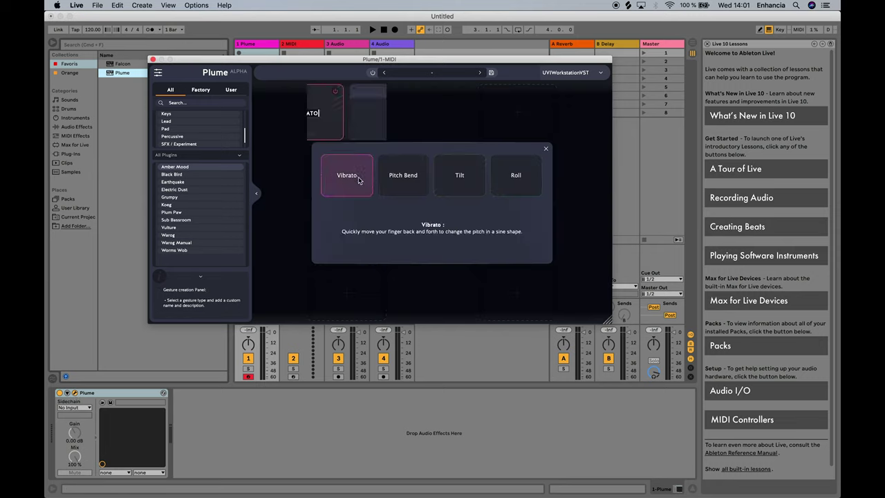
click(358, 180)
key(Return)
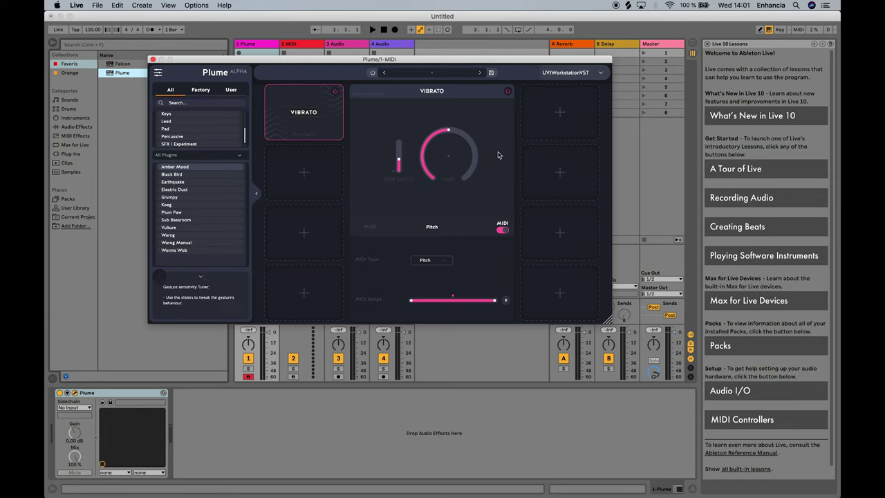
Browse UVI Workstation presets: a bass preset, then Percussive, Lead, Keys and All categories.
click(204, 204)
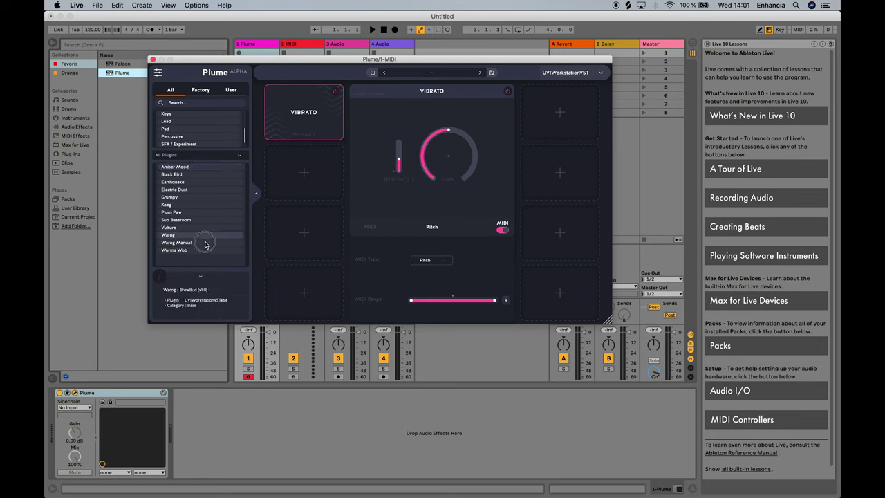
click(185, 137)
click(186, 120)
click(187, 115)
scroll(188, 125, up, 3)
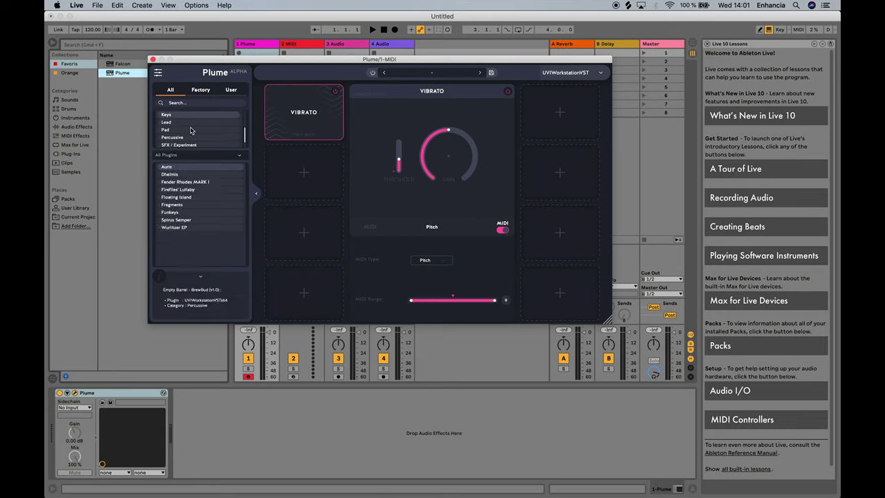
click(189, 115)
scroll(221, 197, down, 3)
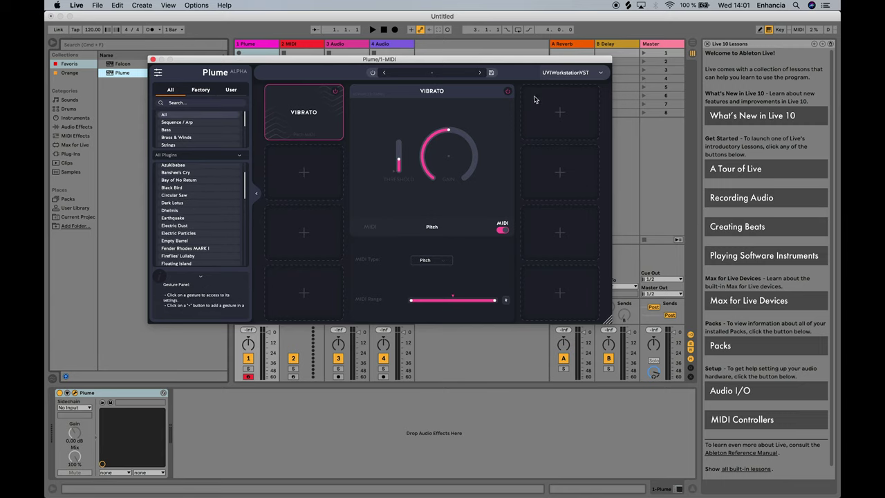
View the UVIWorkstationVST interface, close it, and show Plume's available plugins list.
click(569, 74)
drag(394, 58, 457, 82)
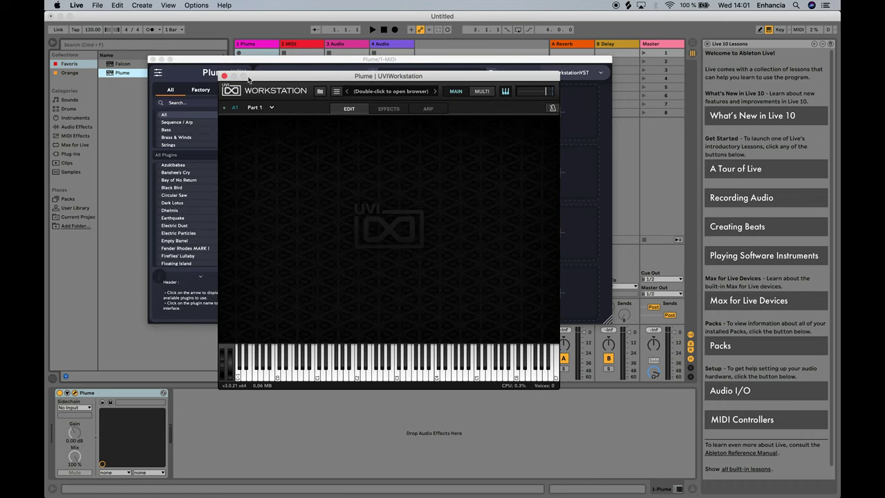
click(224, 75)
click(601, 76)
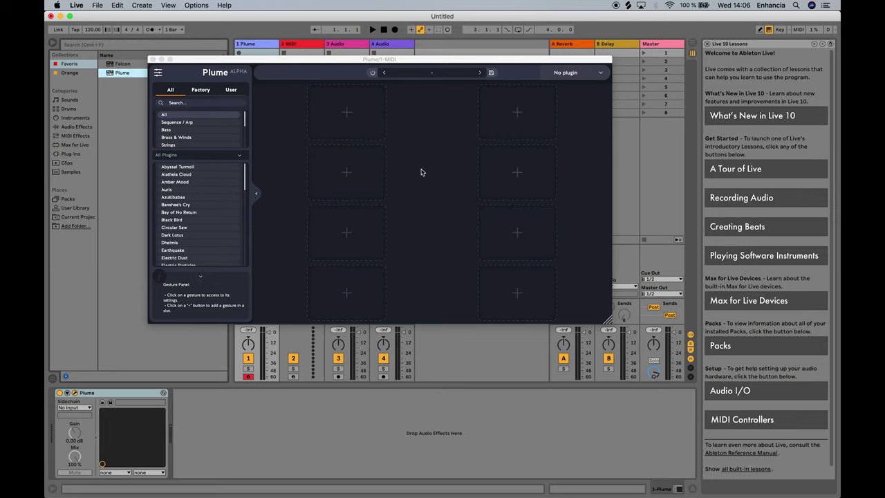
Dismiss the Plugin Scan prompt beside No plugin and open Plume's settings.
click(600, 73)
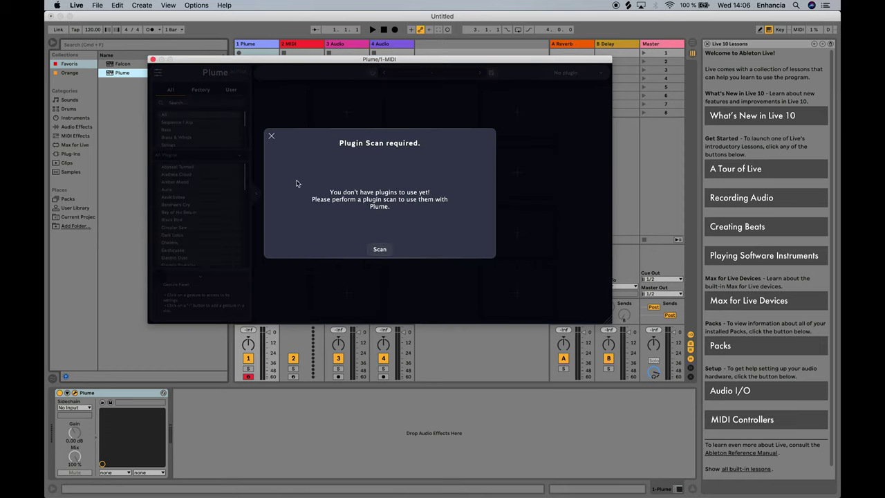
click(271, 136)
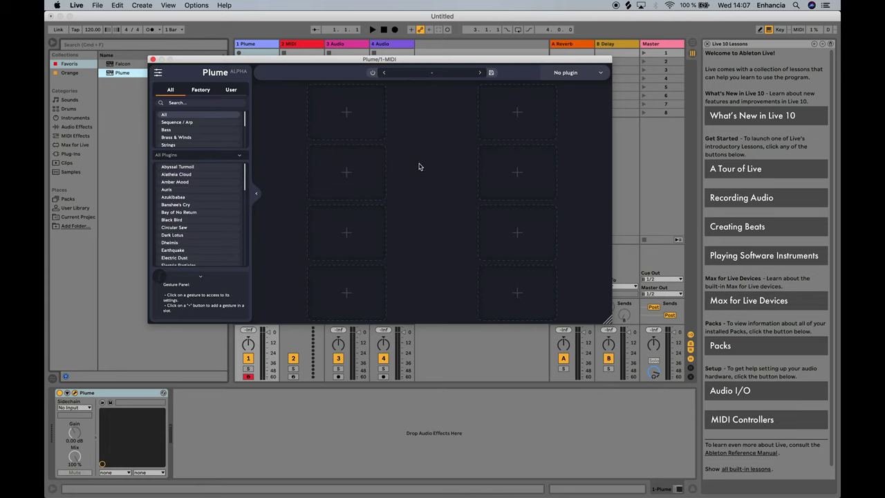
click(158, 73)
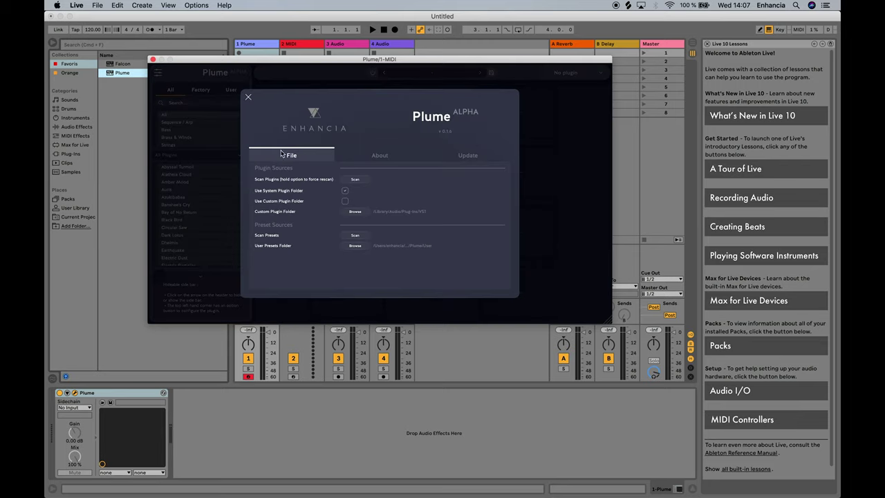
Cancel choosing a custom plugin folder and scan the system plugin folder for plugins.
click(355, 212)
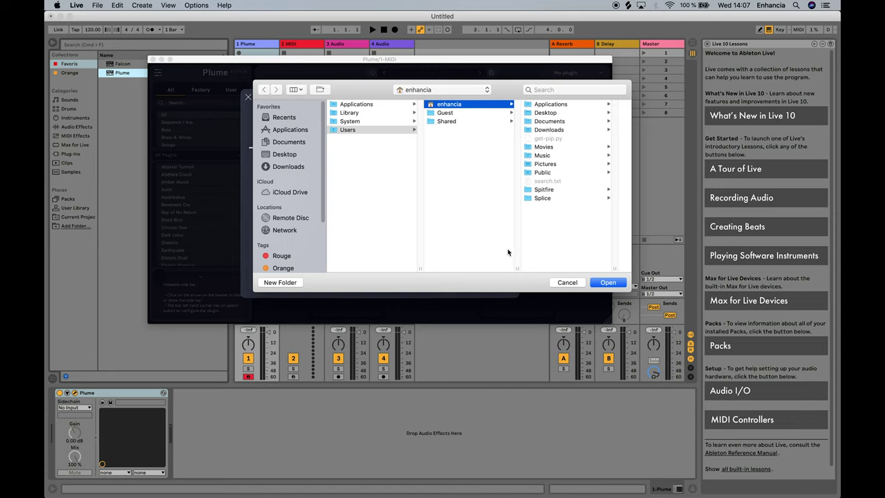
click(563, 282)
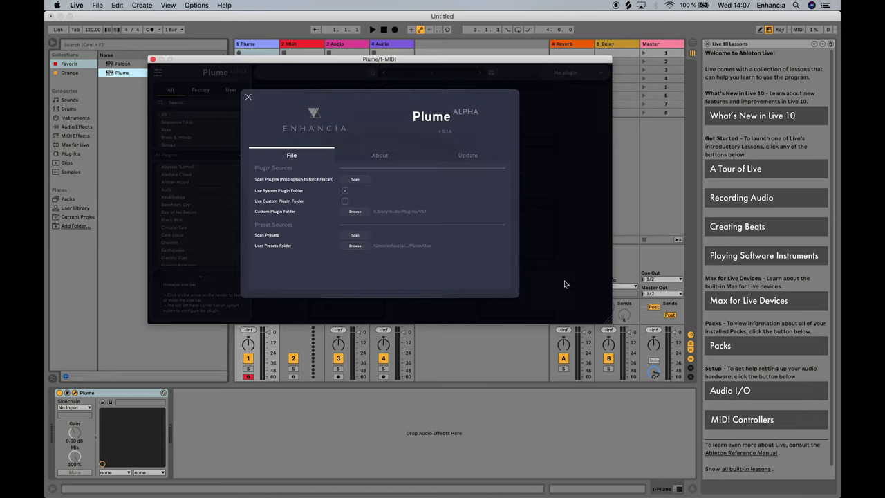
click(355, 179)
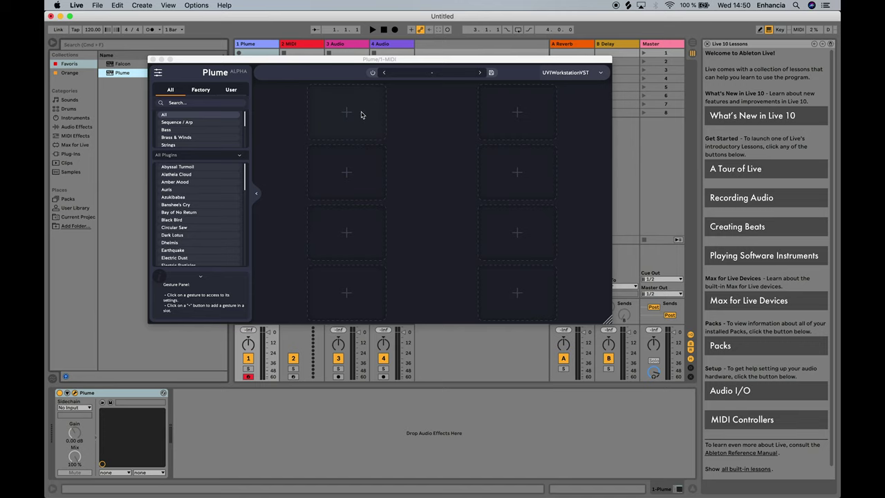
Add a Roll gesture, widen its angle range, and switch it from MIDI CC back to mapping.
click(360, 115)
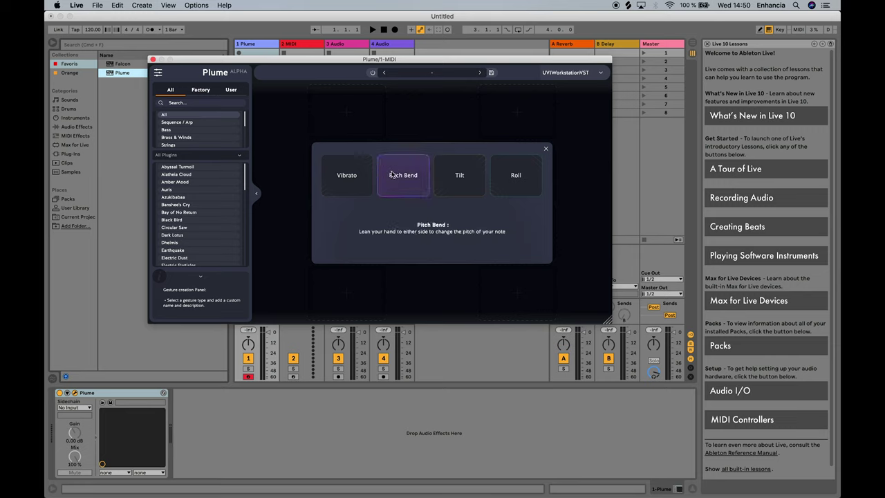
click(515, 179)
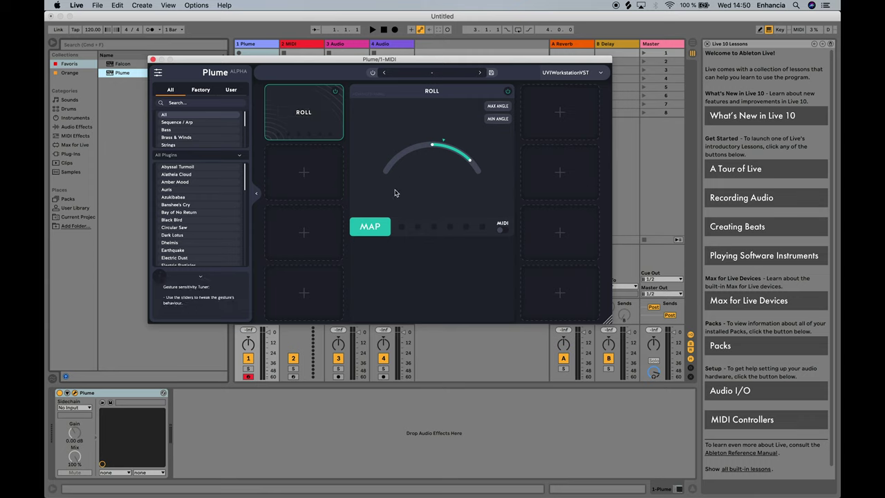
drag(422, 148, 419, 152)
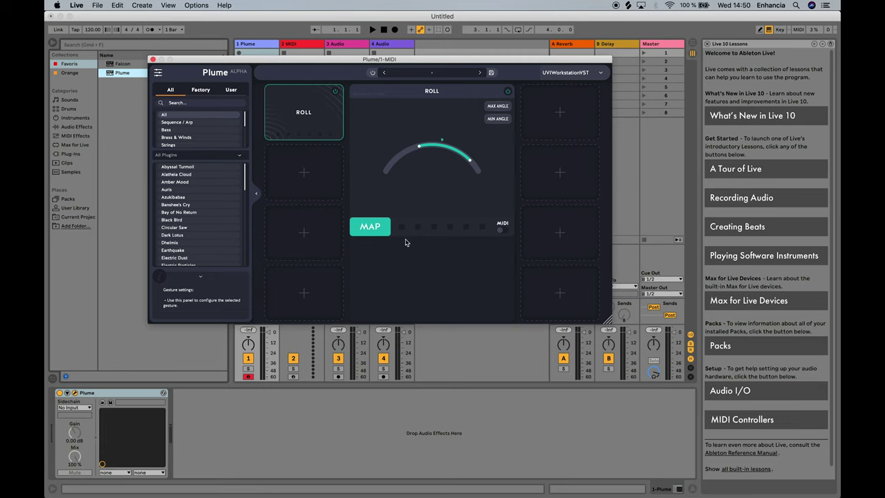
click(500, 230)
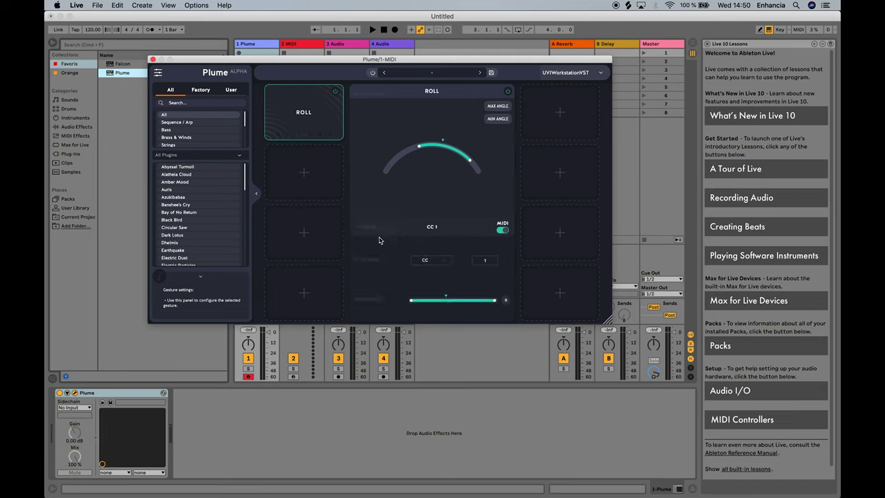
click(502, 231)
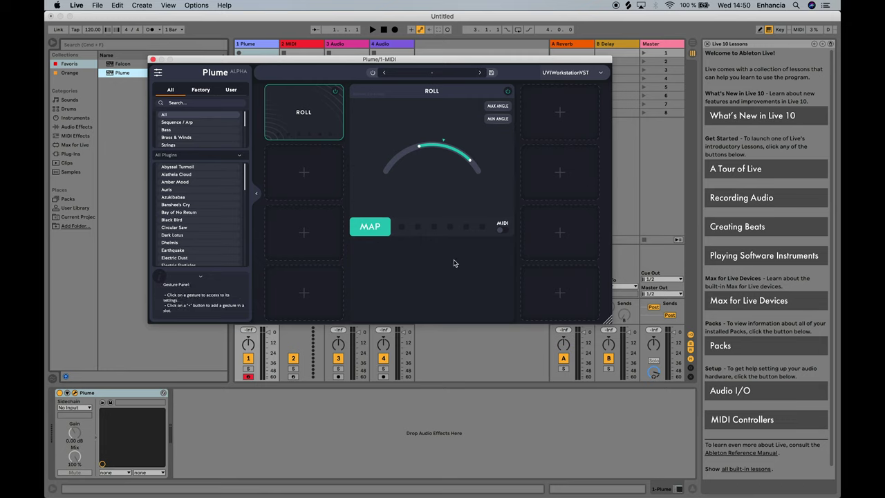
Turn down the UVI Workstation Filter knob, then close the instrument window.
click(560, 73)
drag(319, 303, 331, 219)
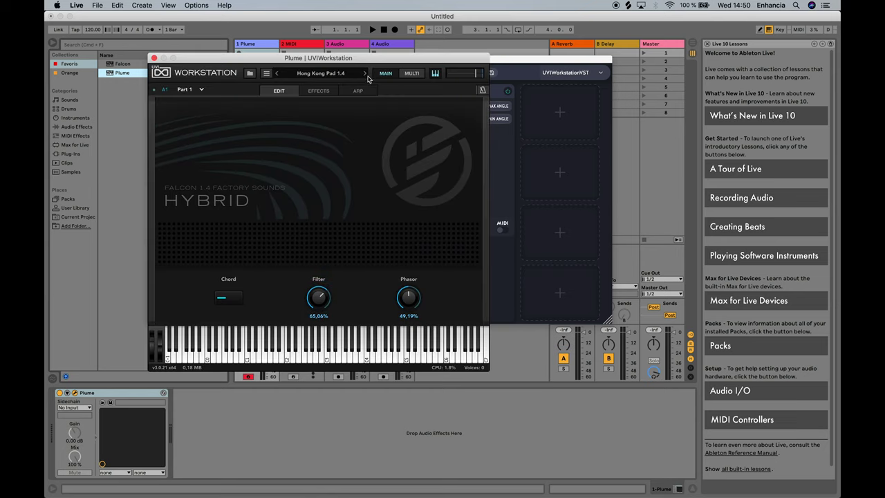
drag(368, 58, 653, 50)
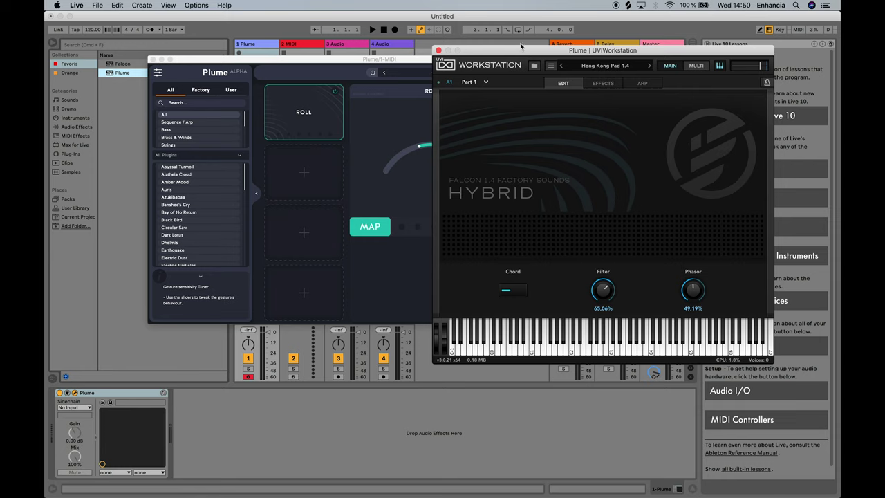
click(439, 51)
Add a Tilt gesture to Plume's empty second slot and map it to UVI's Filter knob.
click(286, 178)
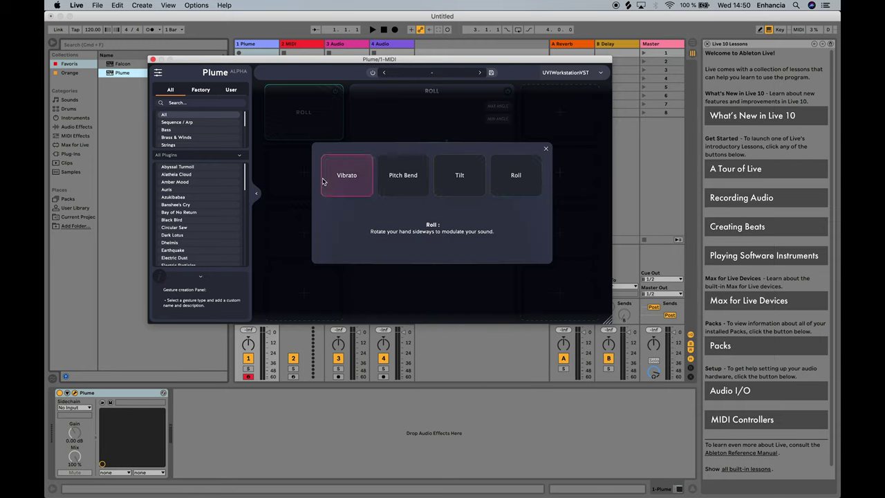
click(458, 177)
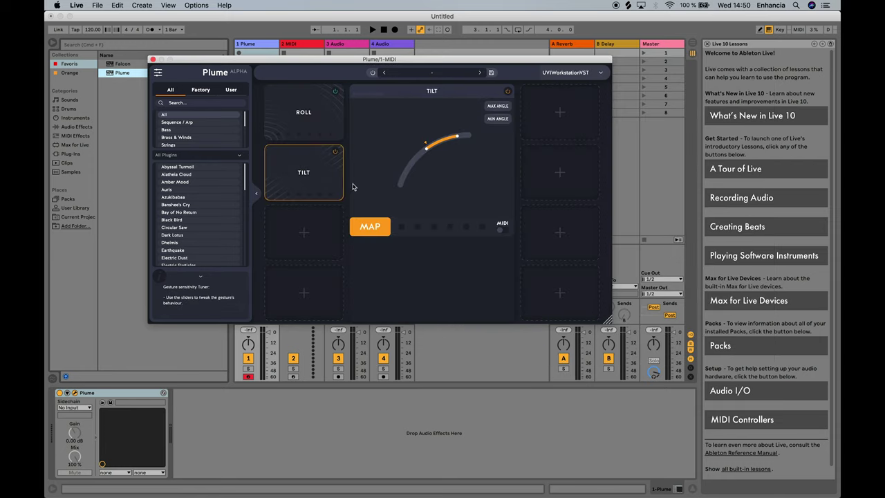
click(374, 226)
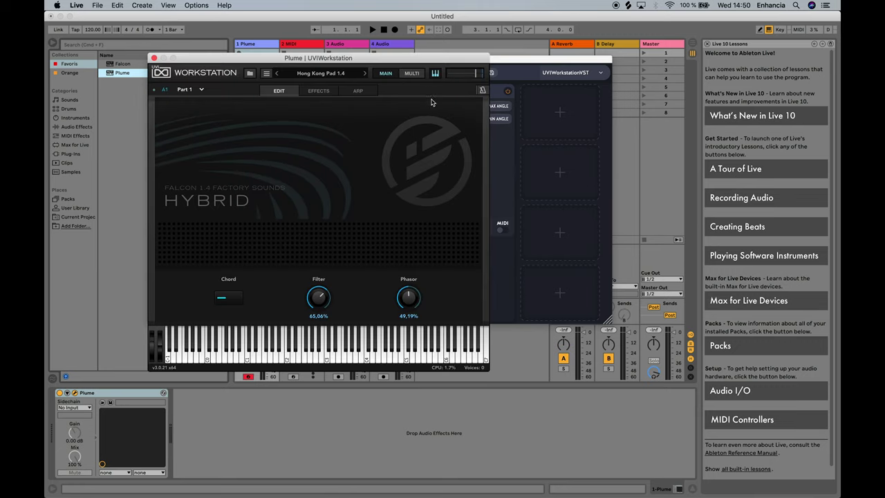
drag(428, 58, 282, 57)
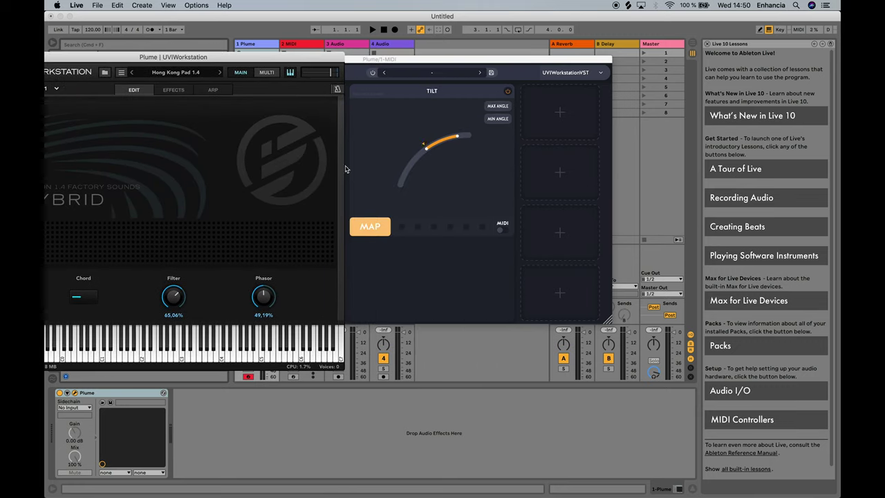
click(177, 292)
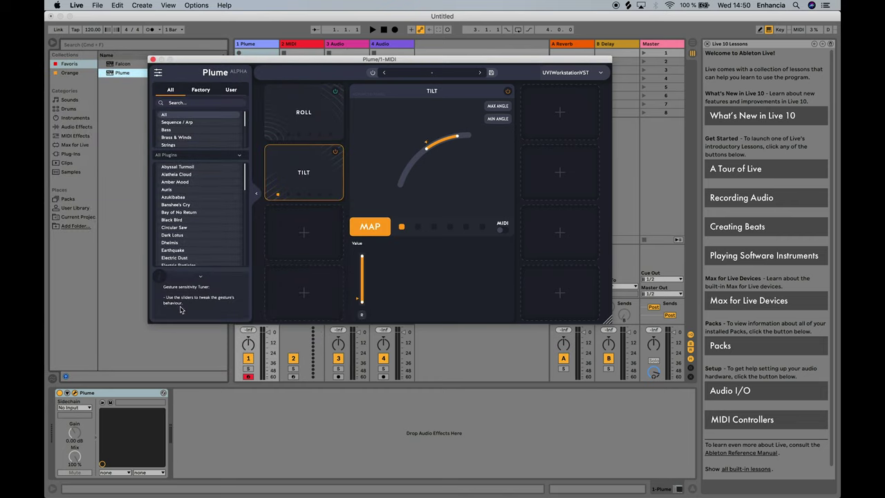
Lower the Tilt mapping value on the Filter and switch Tilt to MIDI output.
click(567, 72)
drag(423, 60, 692, 54)
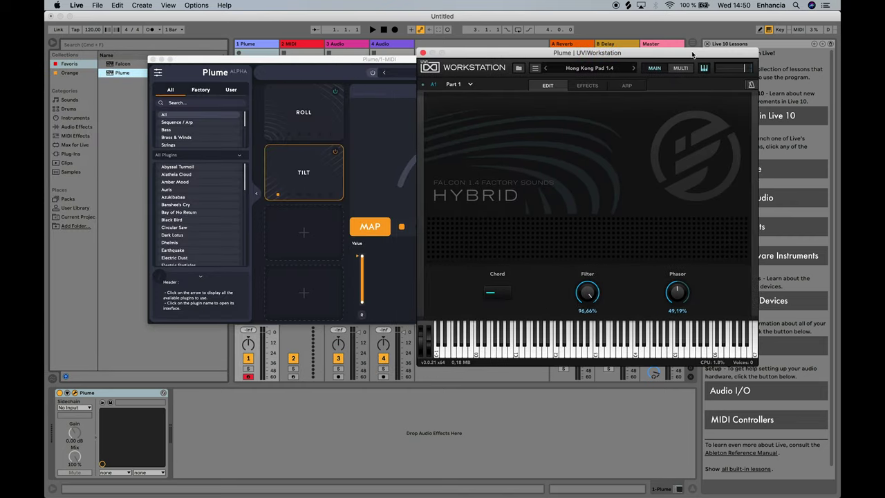
drag(667, 61, 710, 50)
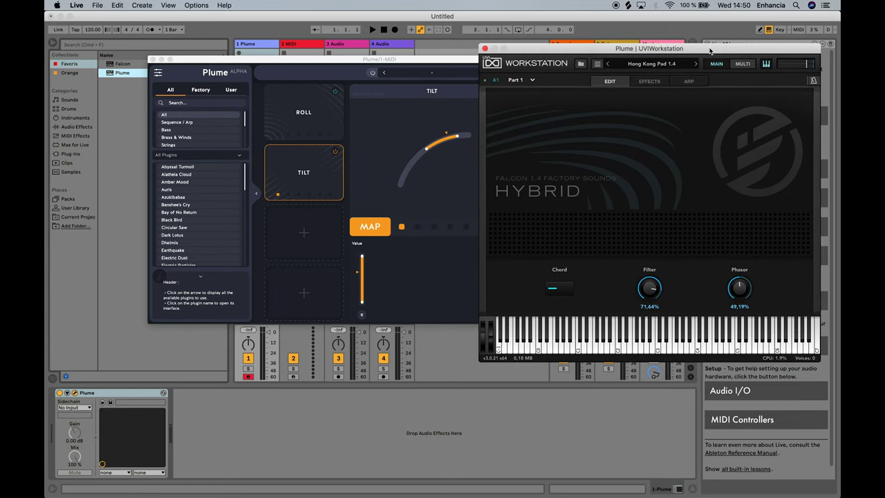
drag(364, 259, 363, 285)
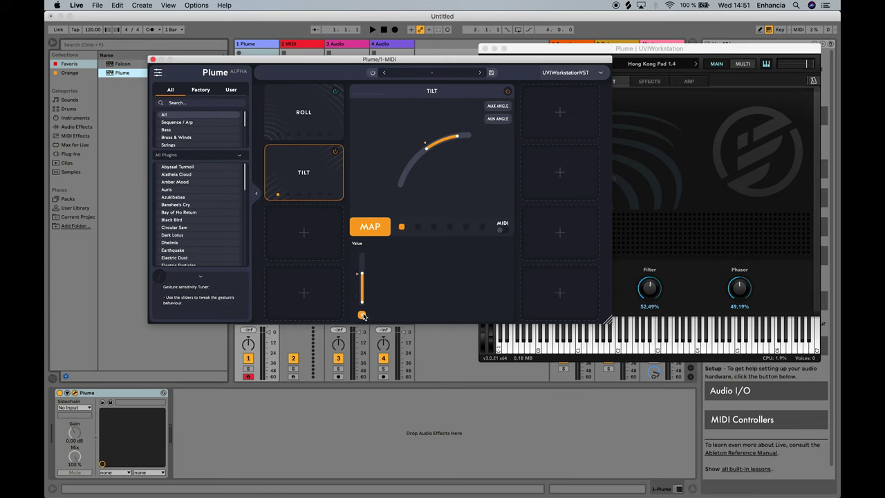
click(501, 230)
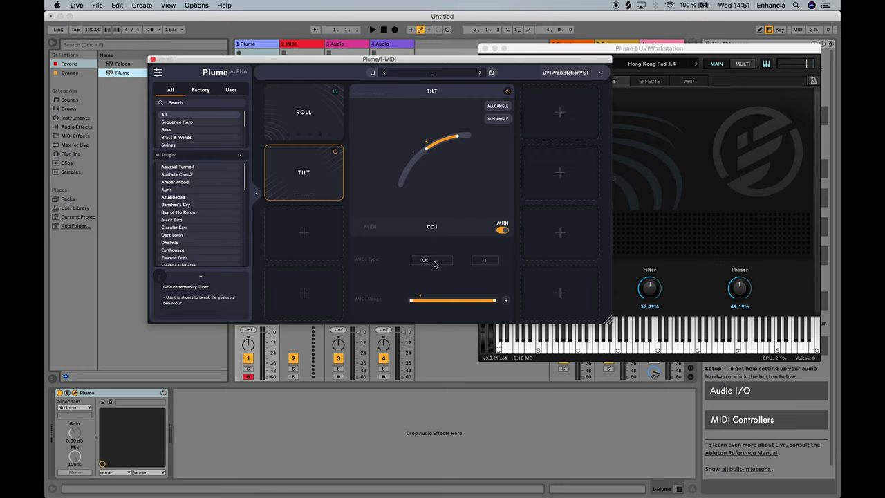
Try Pitch as Tilt's MIDI type, revert to CC 1, and narrow its MIDI range.
click(434, 264)
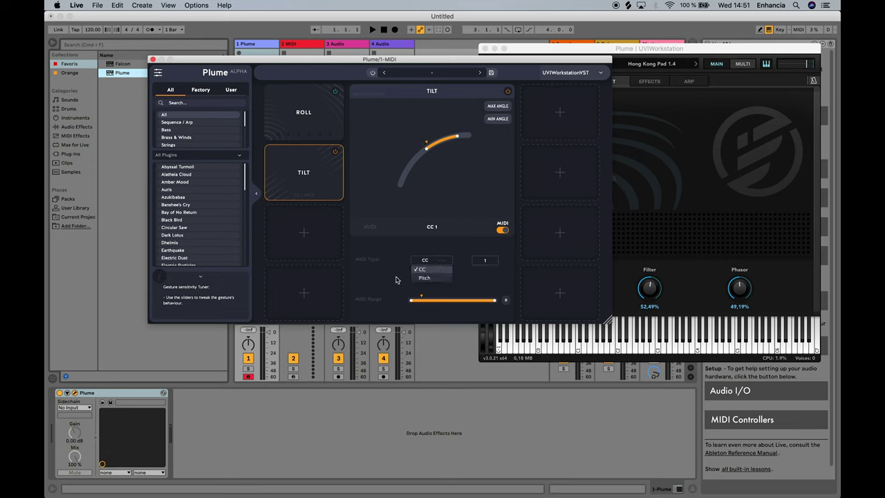
click(429, 278)
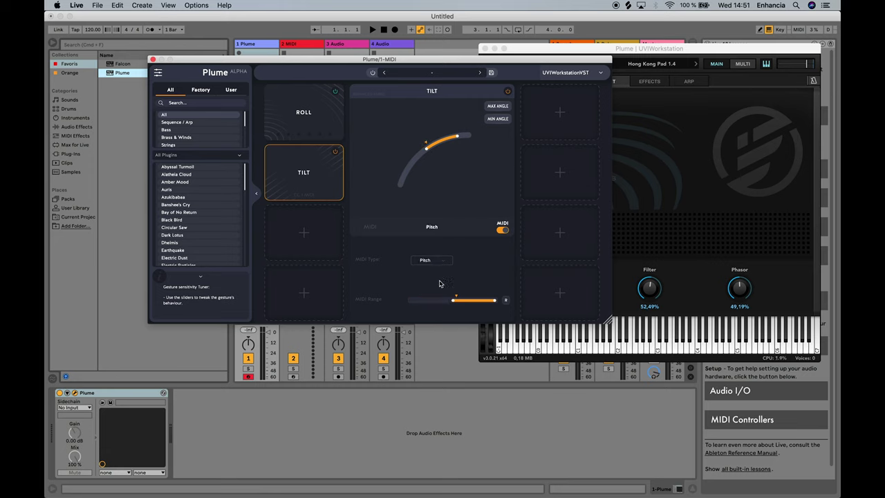
click(447, 262)
click(435, 270)
drag(412, 300, 474, 301)
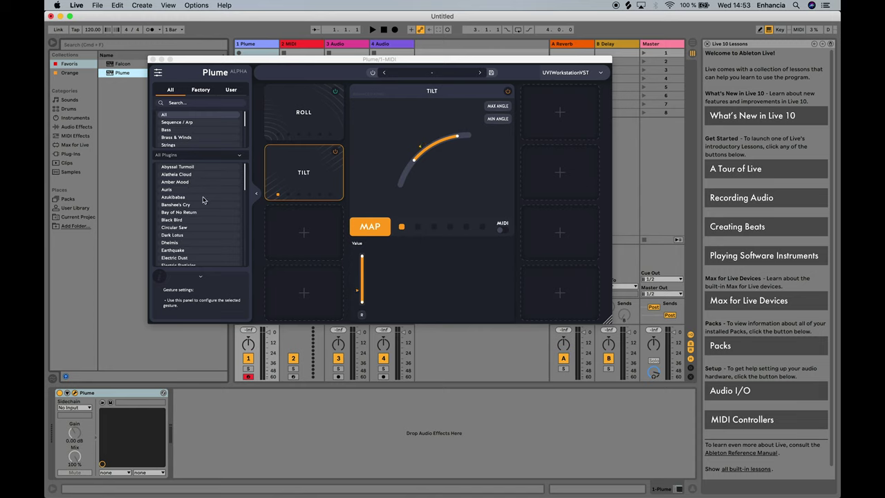
Load the Amber Mood preset and inspect its Vibrato gesture settings.
click(194, 184)
double_click(187, 183)
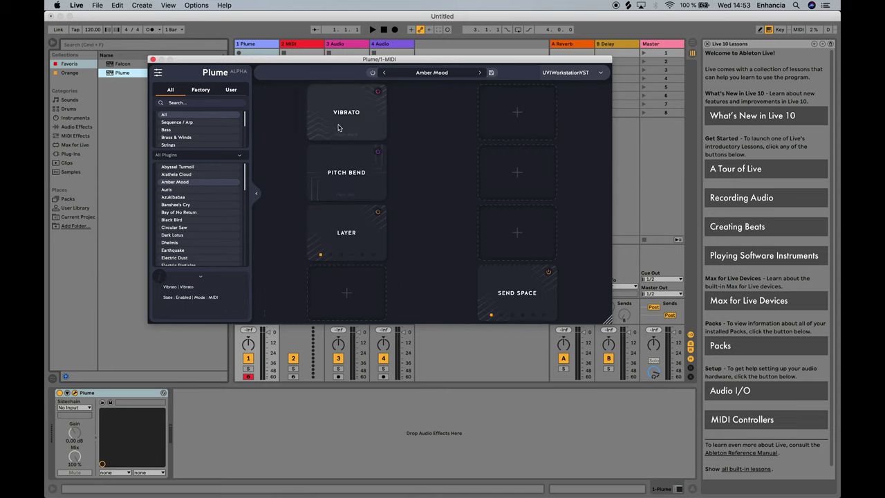
click(339, 126)
scroll(193, 206, down, 3)
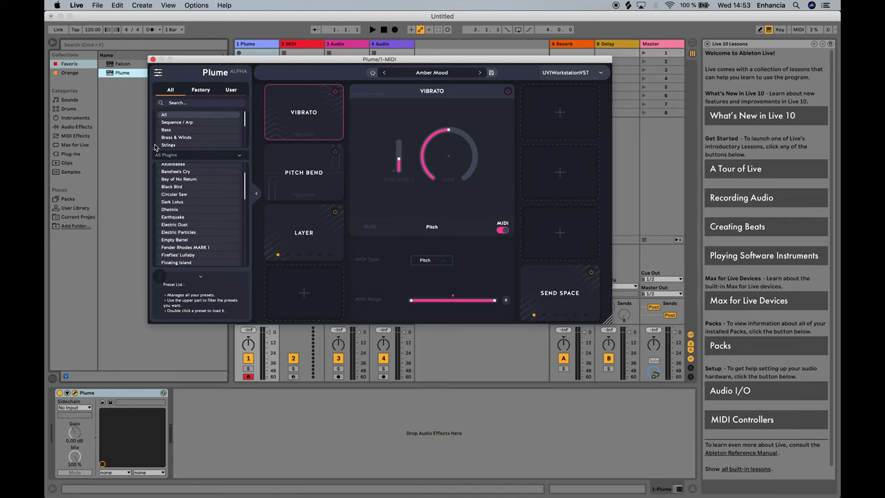
Filter the preset browser by Factory then All, search 'az', and check the plugin filter.
click(200, 91)
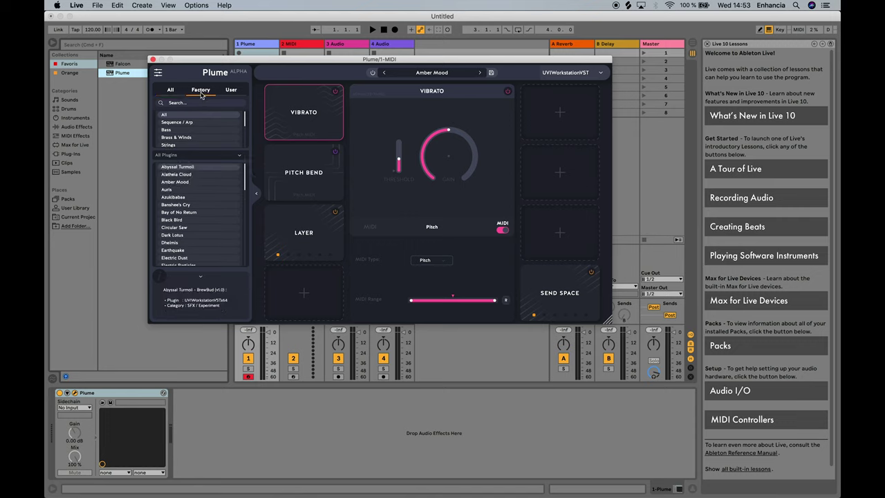
click(170, 90)
click(186, 102)
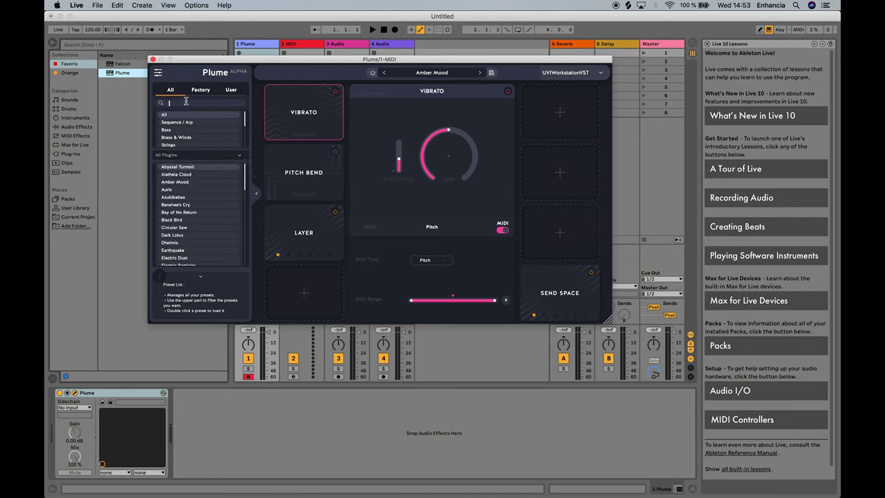
text(az)
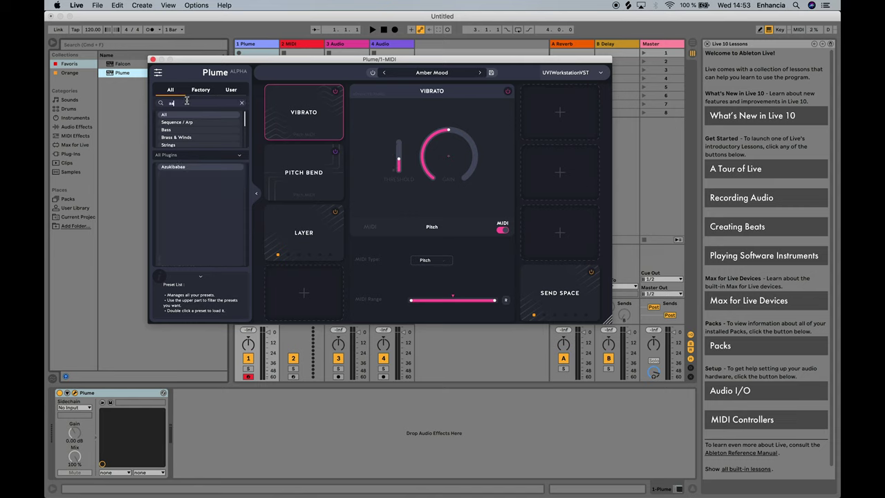
click(179, 155)
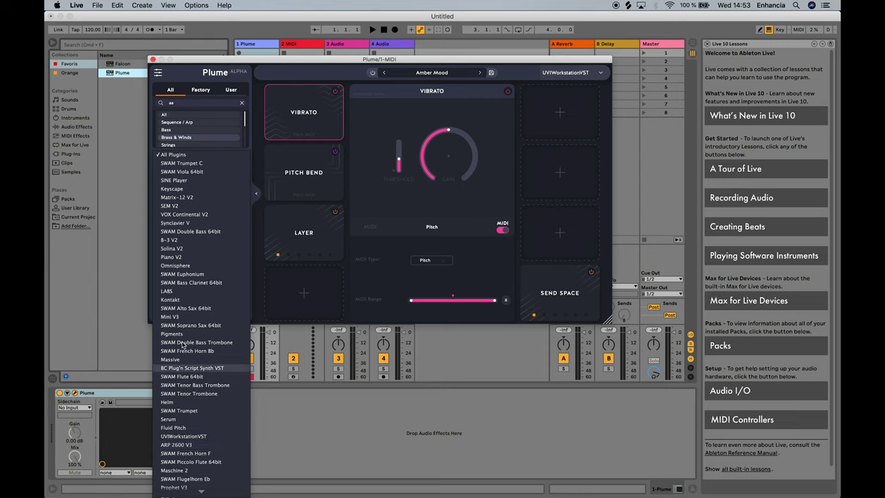
click(256, 220)
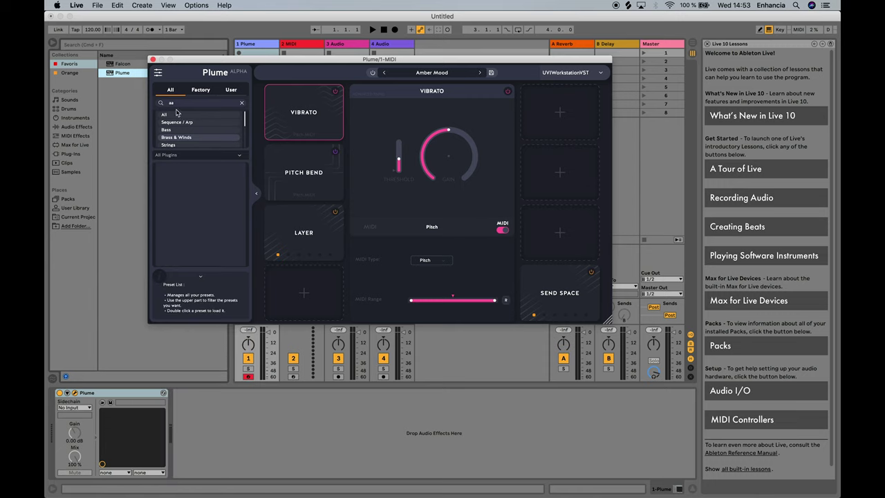
click(492, 73)
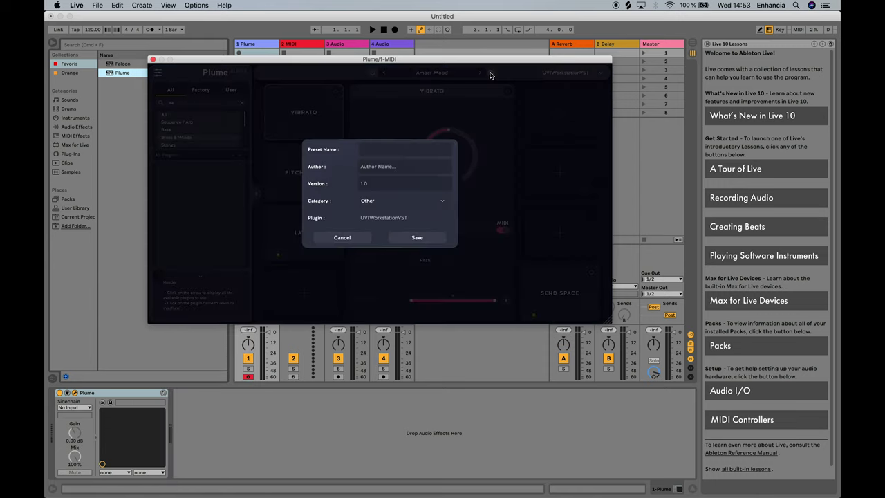
Save the current setup as the preset 'my preset' and show all preset categories.
click(410, 239)
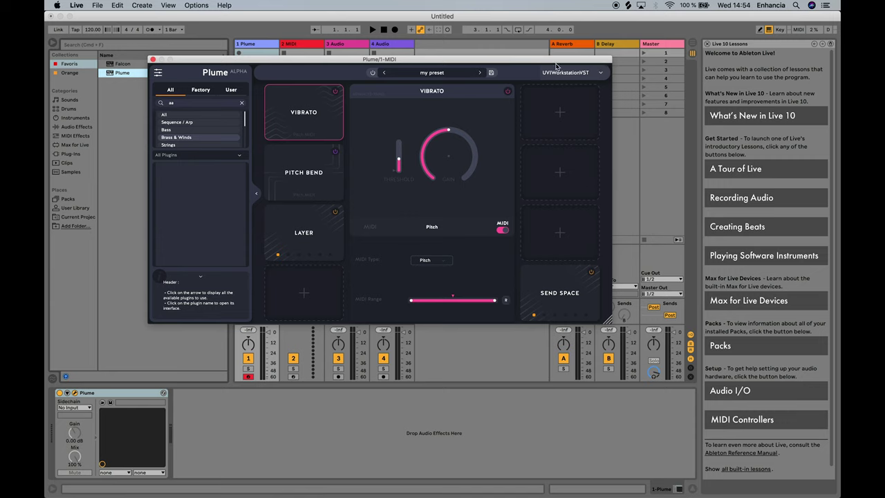
click(173, 116)
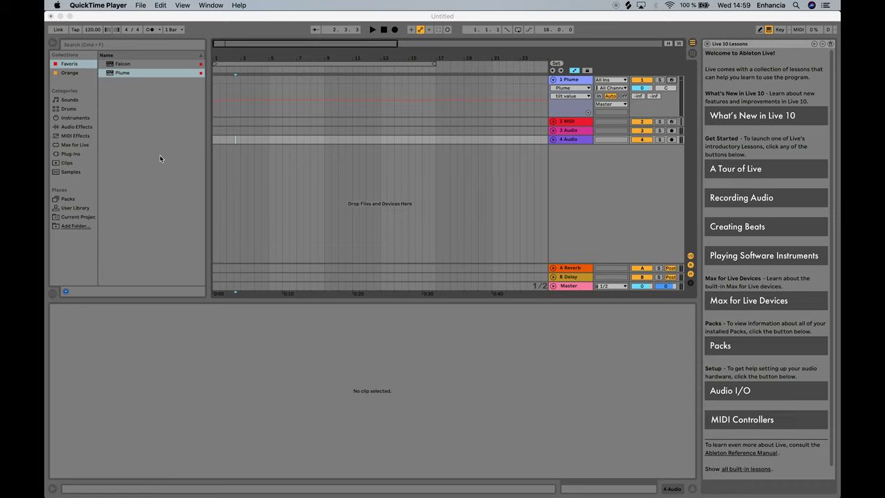
Arm the Plume track, record tilt automation into a new clip, then stop and zoom in.
click(168, 147)
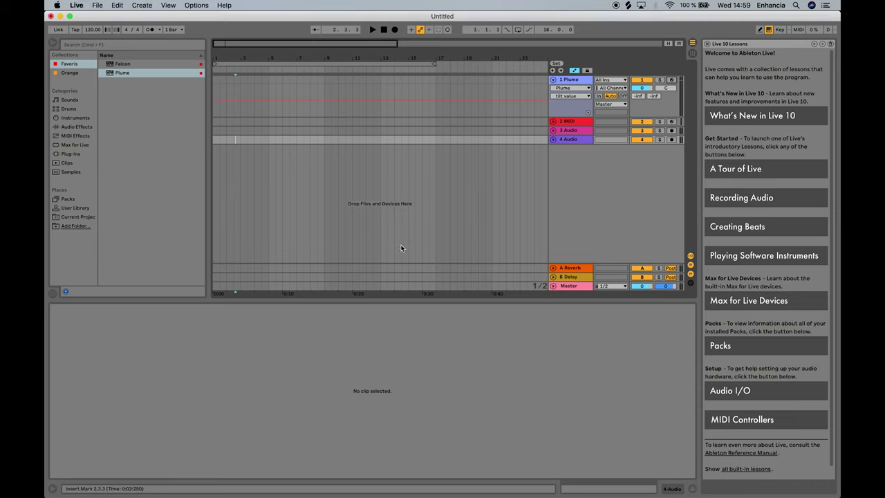
click(672, 80)
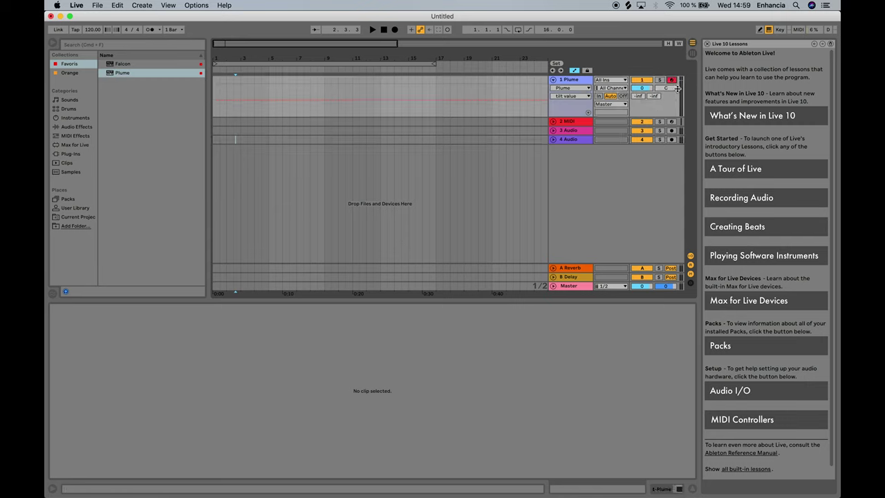
click(394, 30)
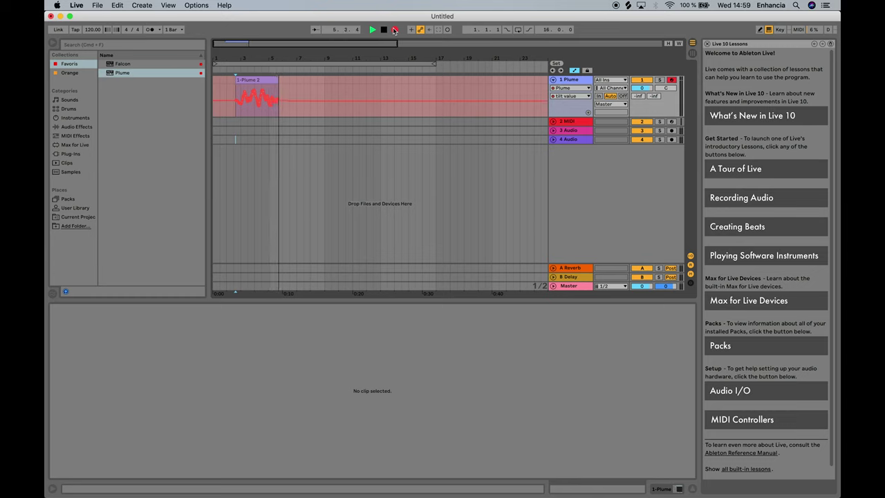
click(395, 30)
click(384, 30)
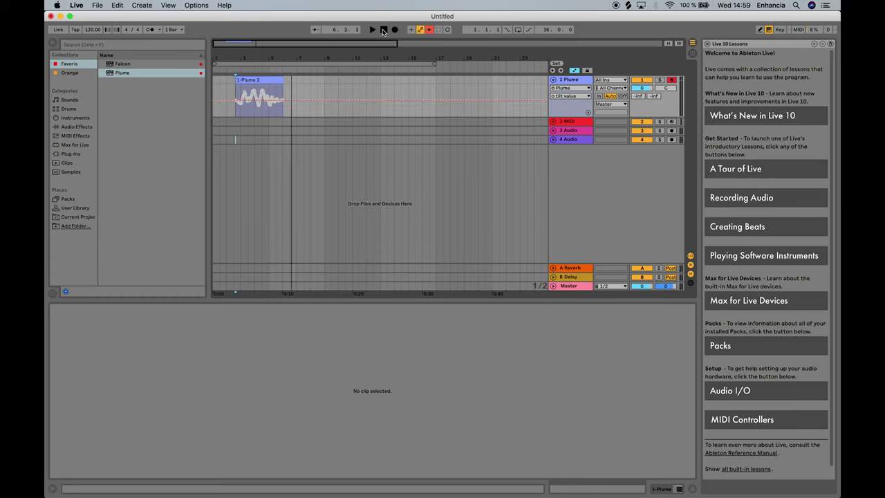
click(258, 65)
scroll(266, 107, up, 10)
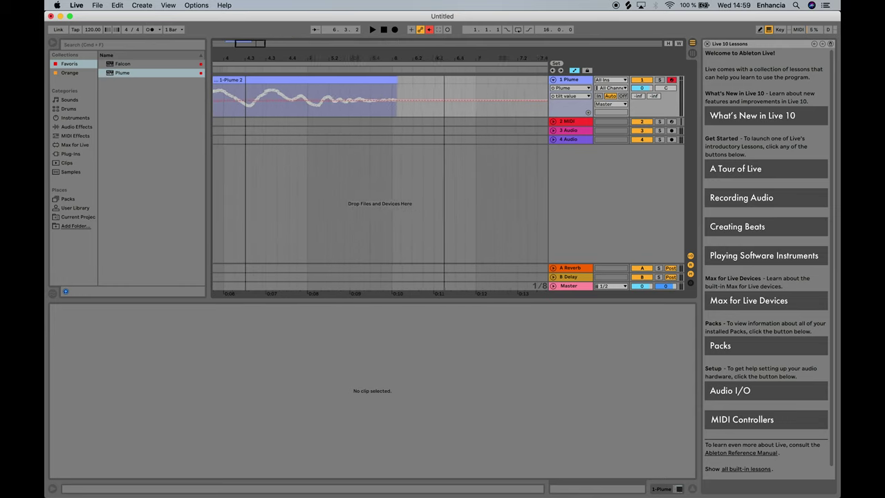